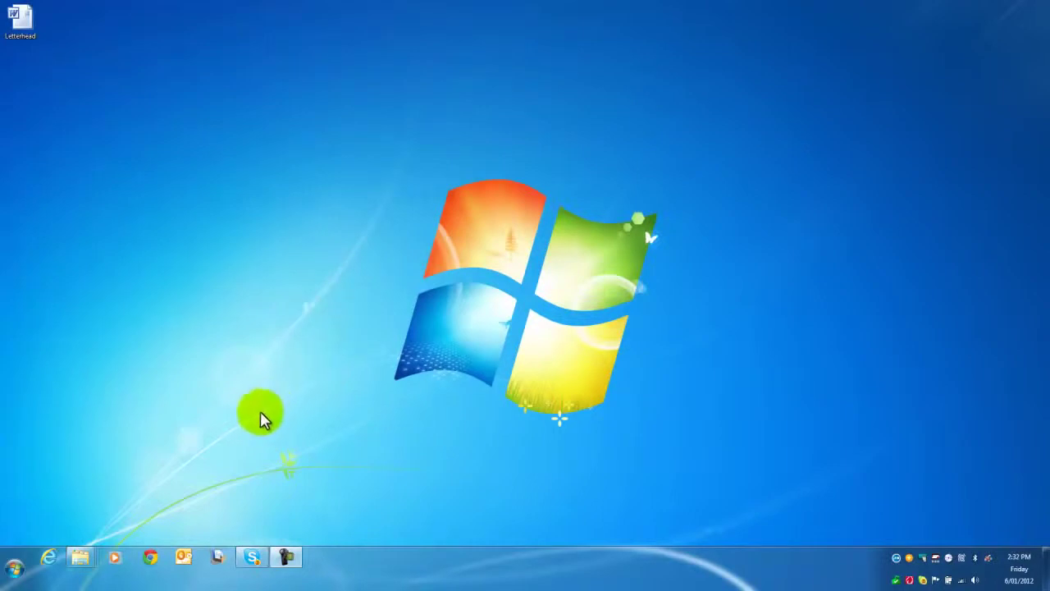
Open Chrome and go to the printer's web interface at 192.168.2.96
left_click(153, 564)
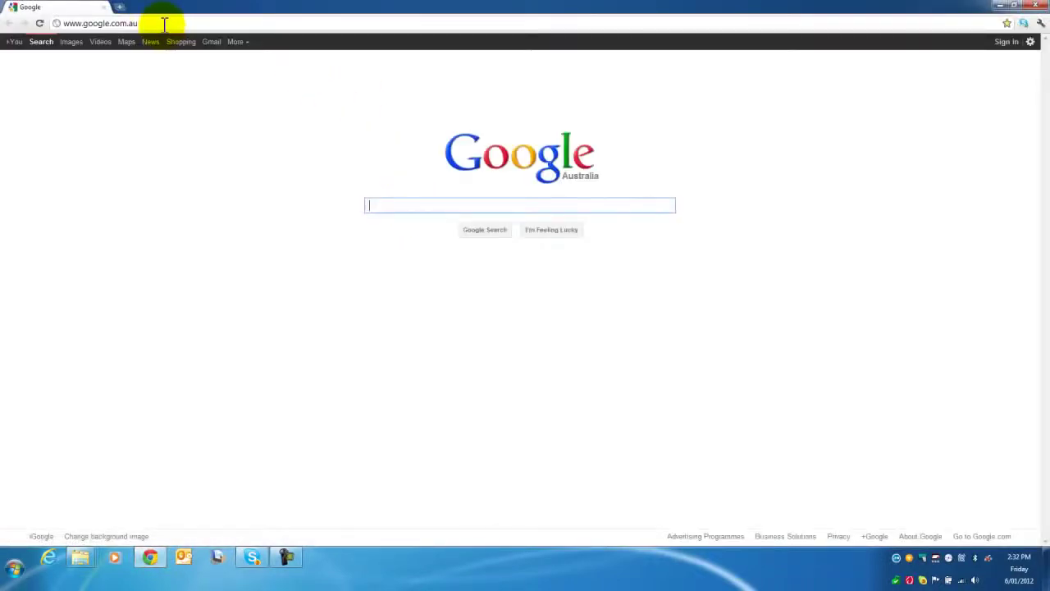
left_click(164, 25)
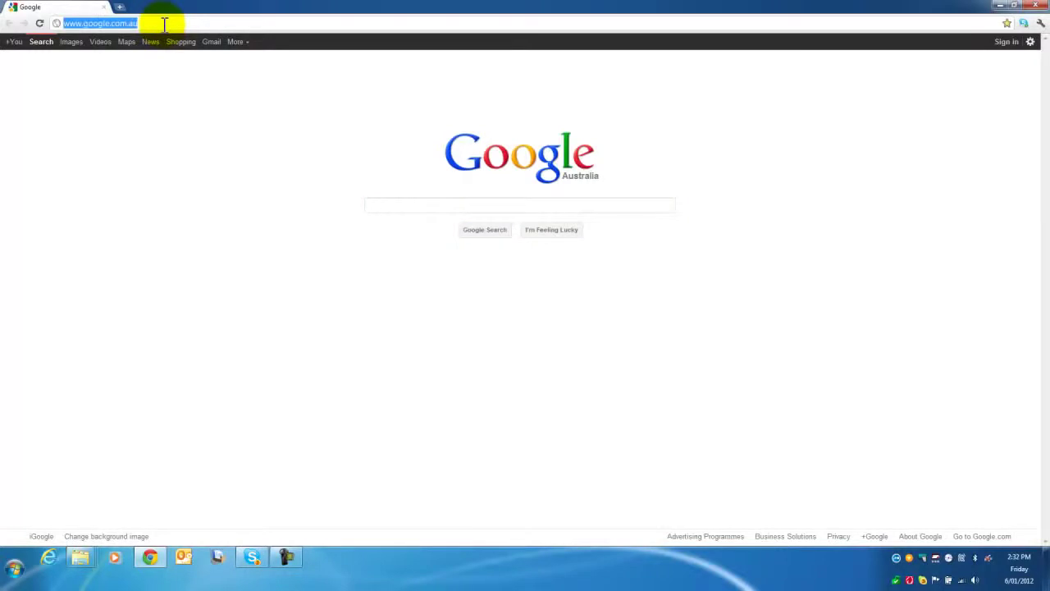
type("192.168.2.96")
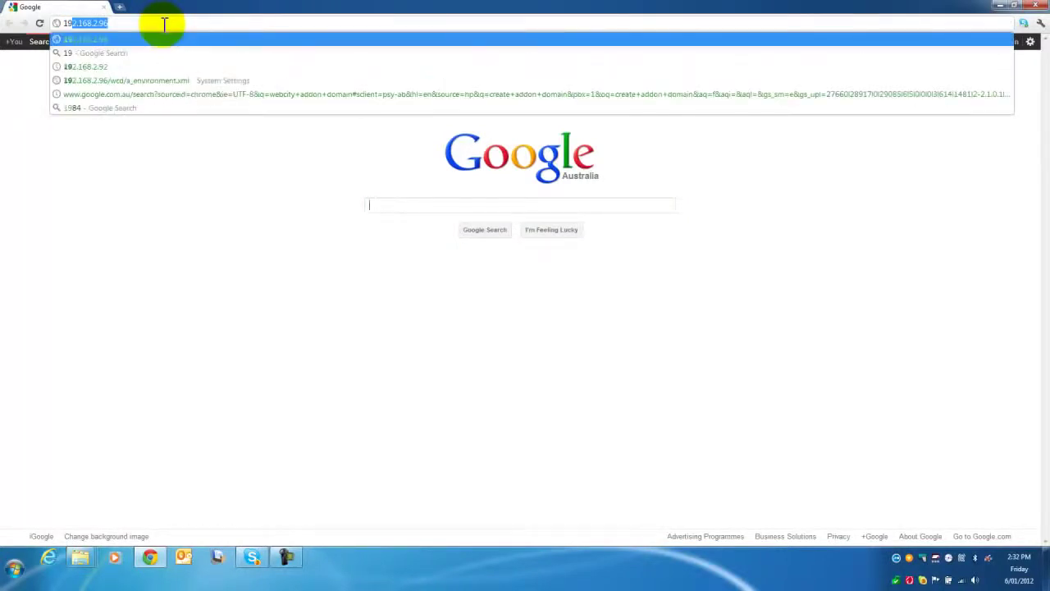
key("Return")
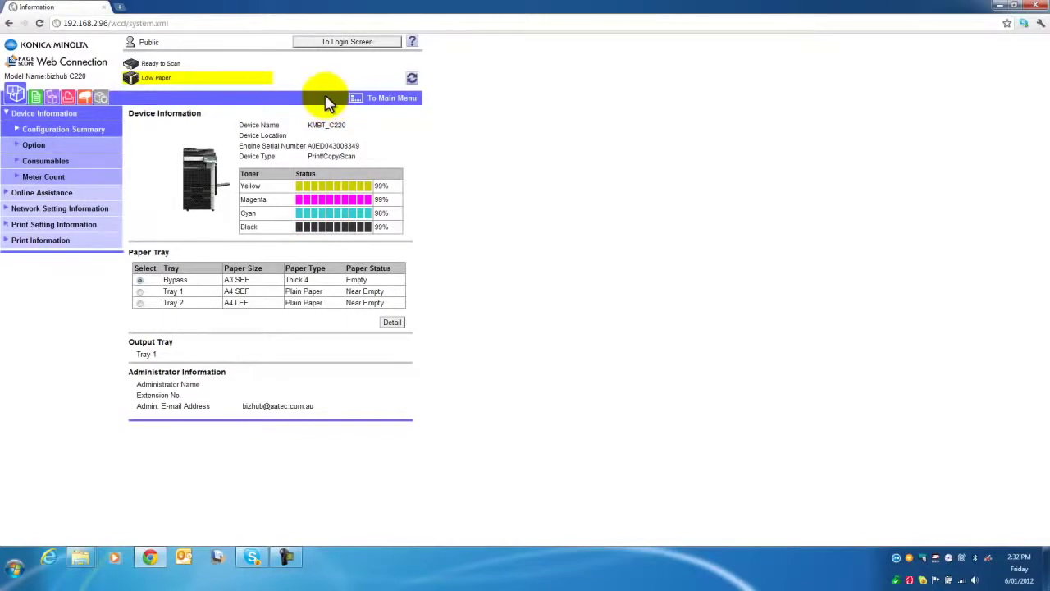
Leave the public user session and log in as Administrator, entering the administrator password
left_click(333, 41)
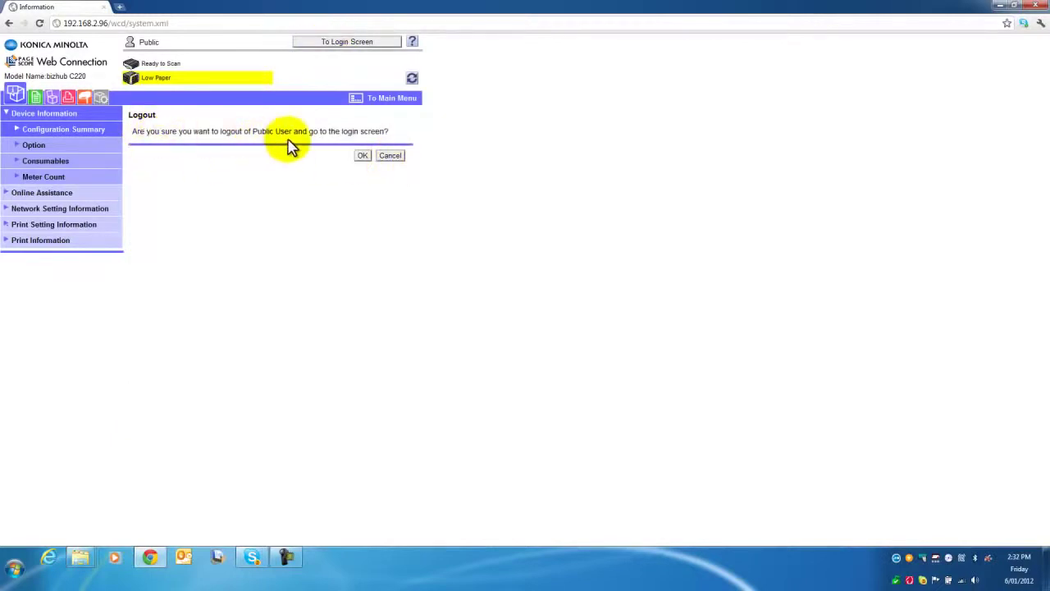
left_click(362, 156)
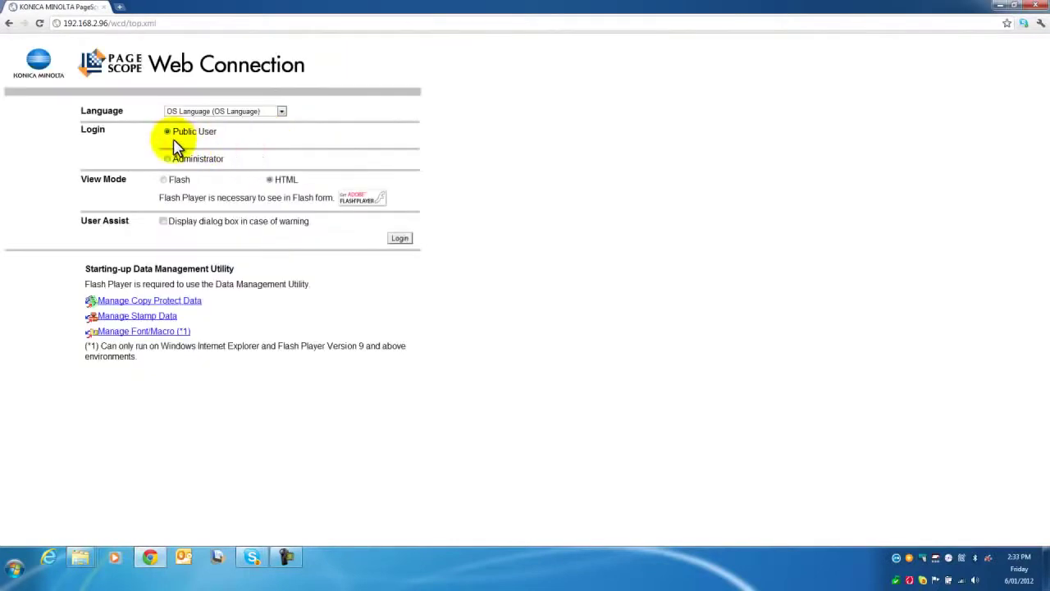
left_click(184, 162)
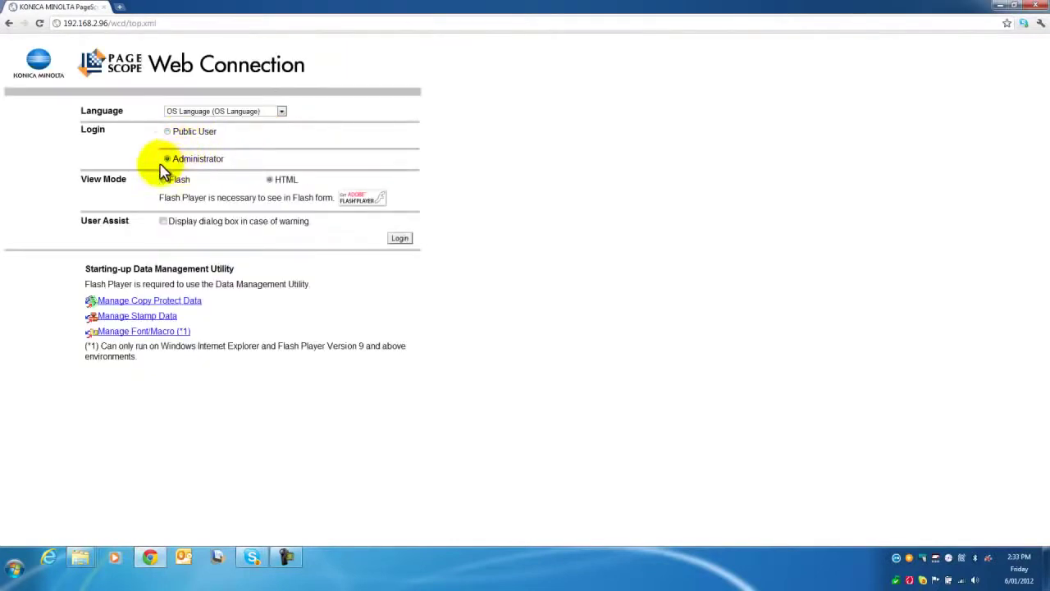
left_click(401, 238)
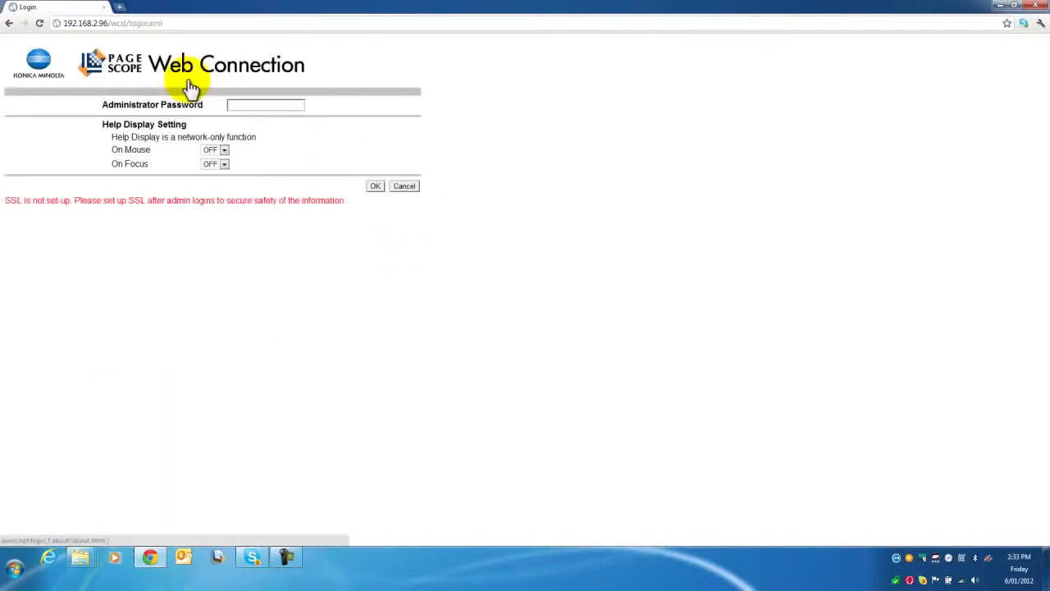
left_click(241, 104)
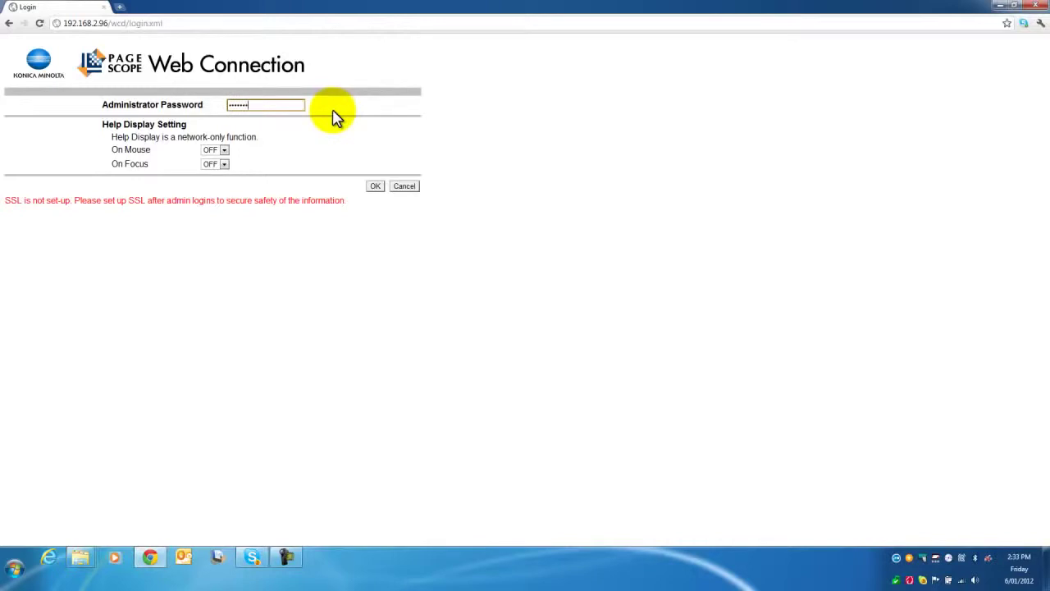
left_click(375, 188)
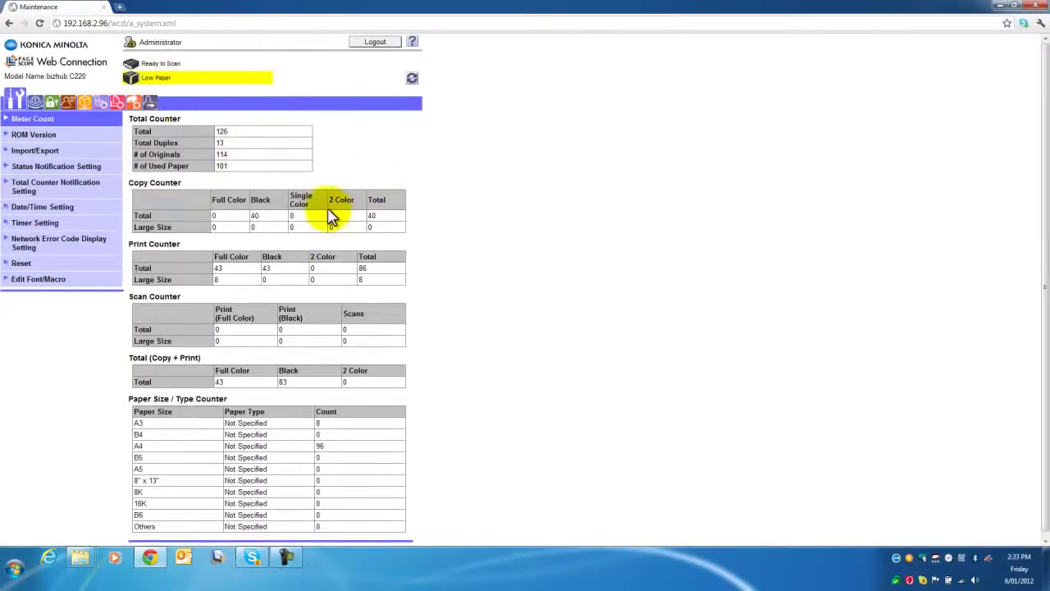
Set User Authentication to ON (MFP) and Public User Access to ON (Without Login), and accept clearing the registered user and account data
left_click(65, 107)
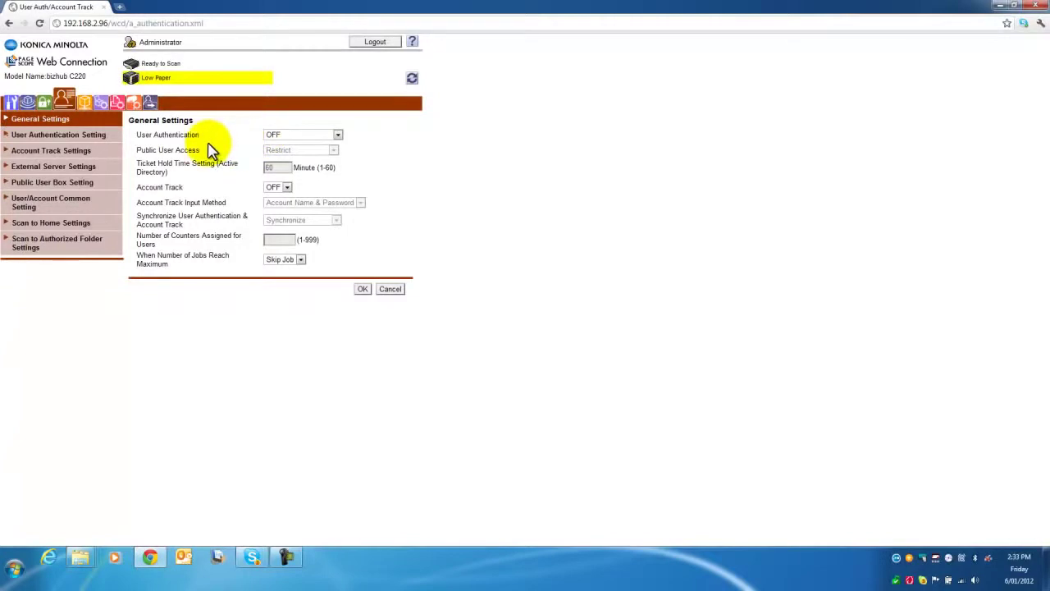
left_click(287, 140)
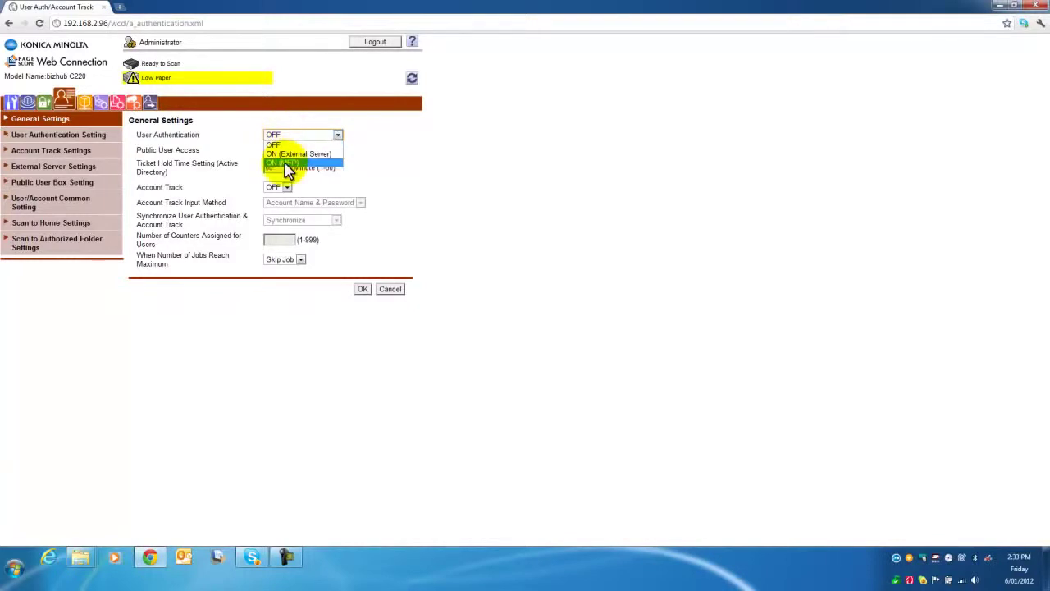
left_click(285, 164)
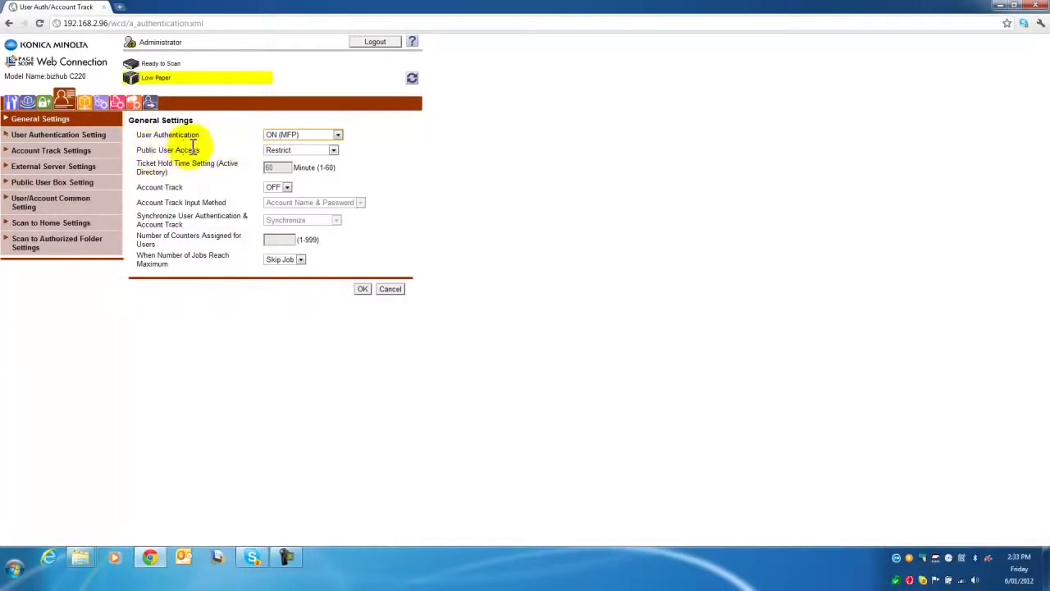
left_click(295, 154)
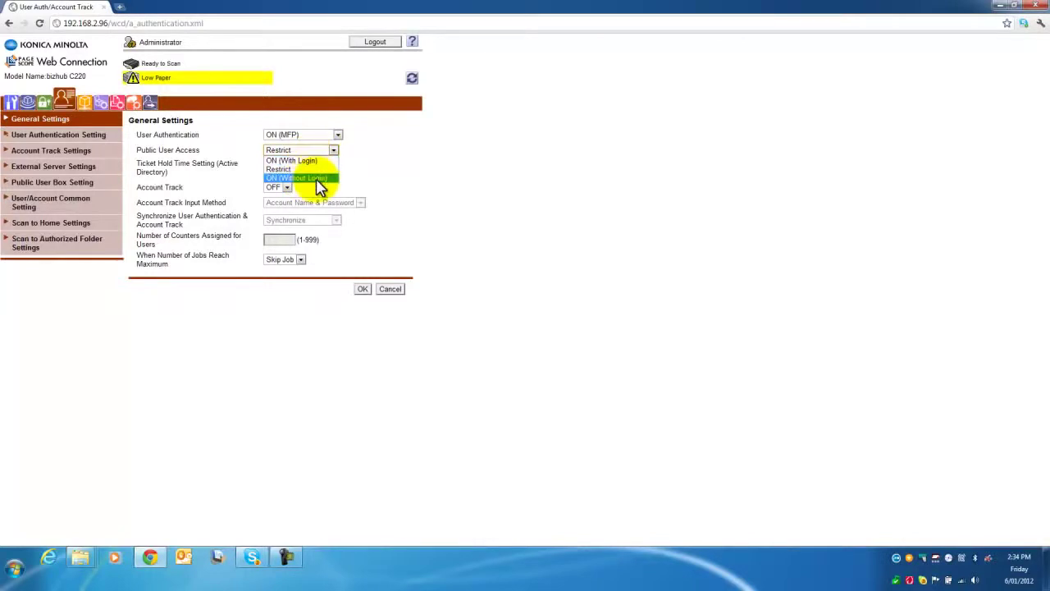
left_click(317, 178)
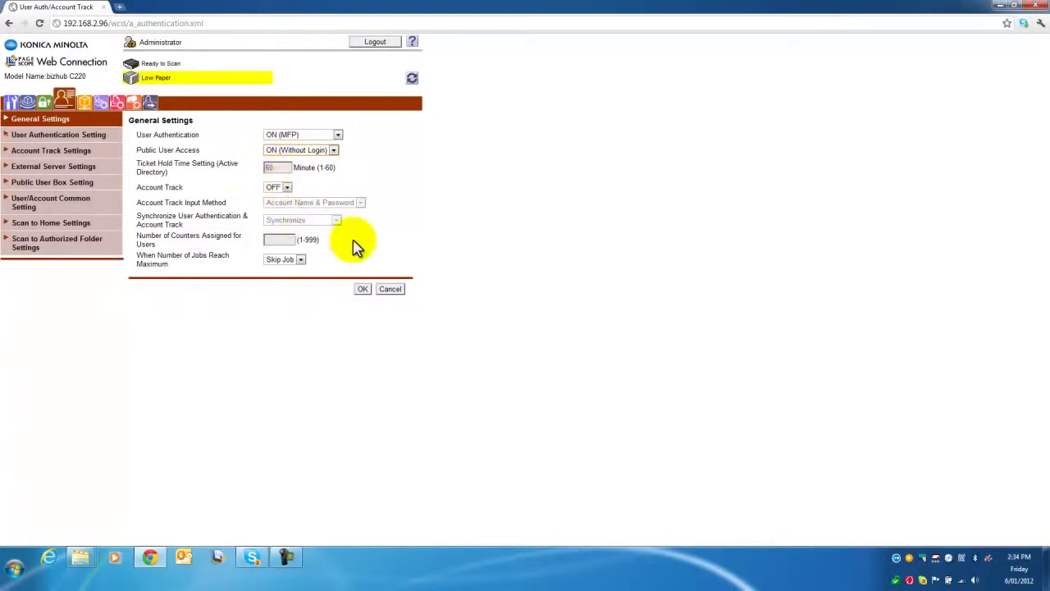
left_click(363, 289)
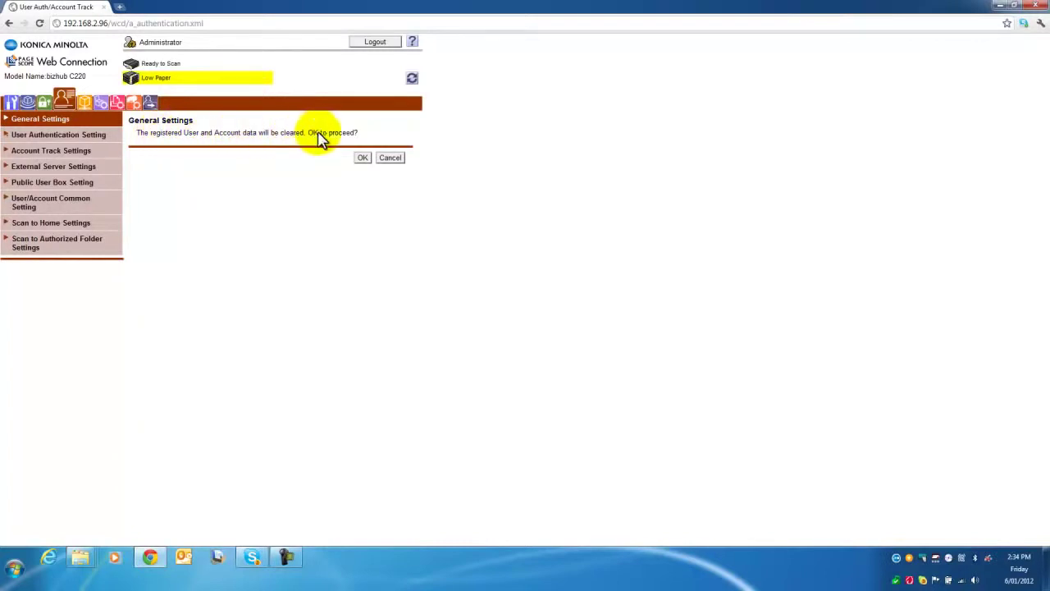
left_click(364, 159)
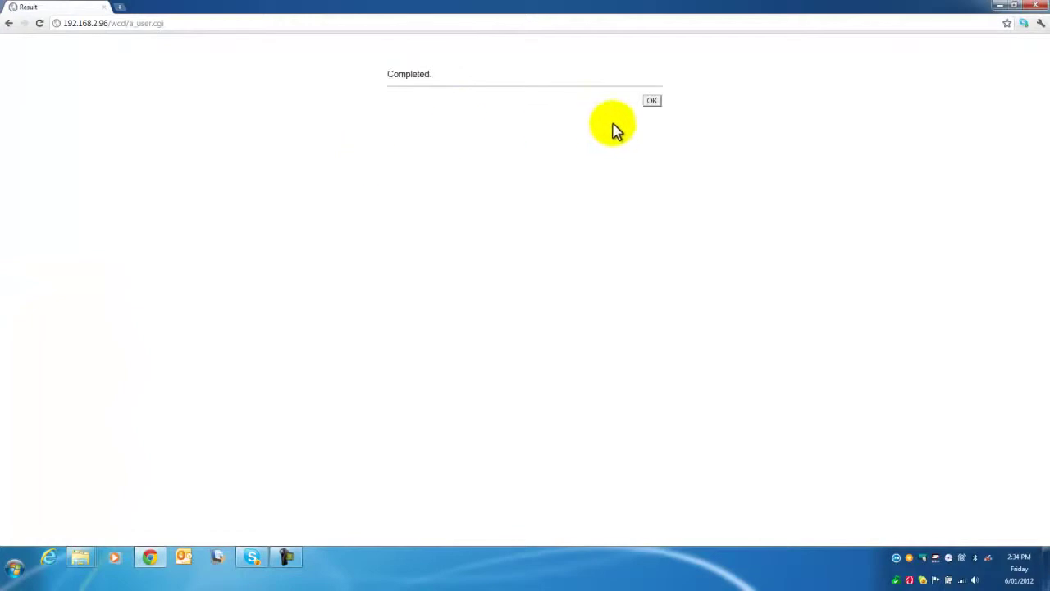
left_click(651, 102)
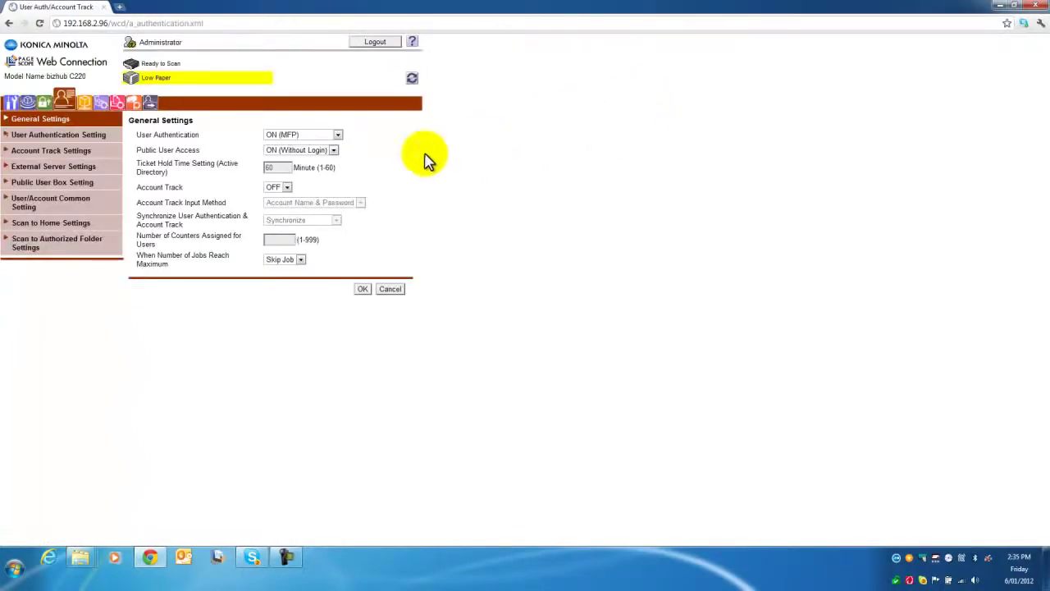
Start a new user registration with the user name admin, and enter and retype the user password
left_click(58, 134)
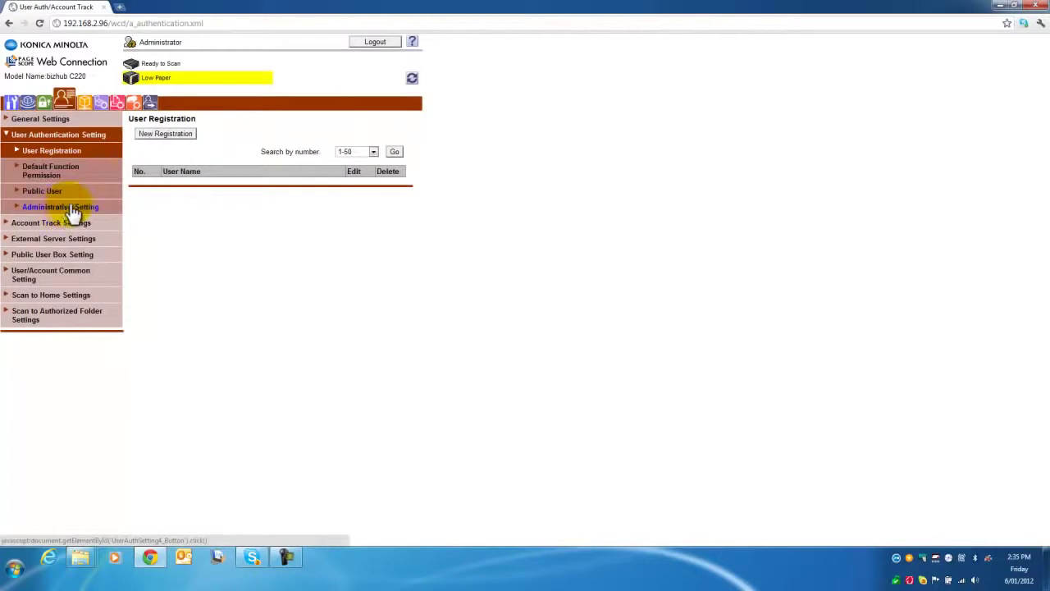
left_click(50, 137)
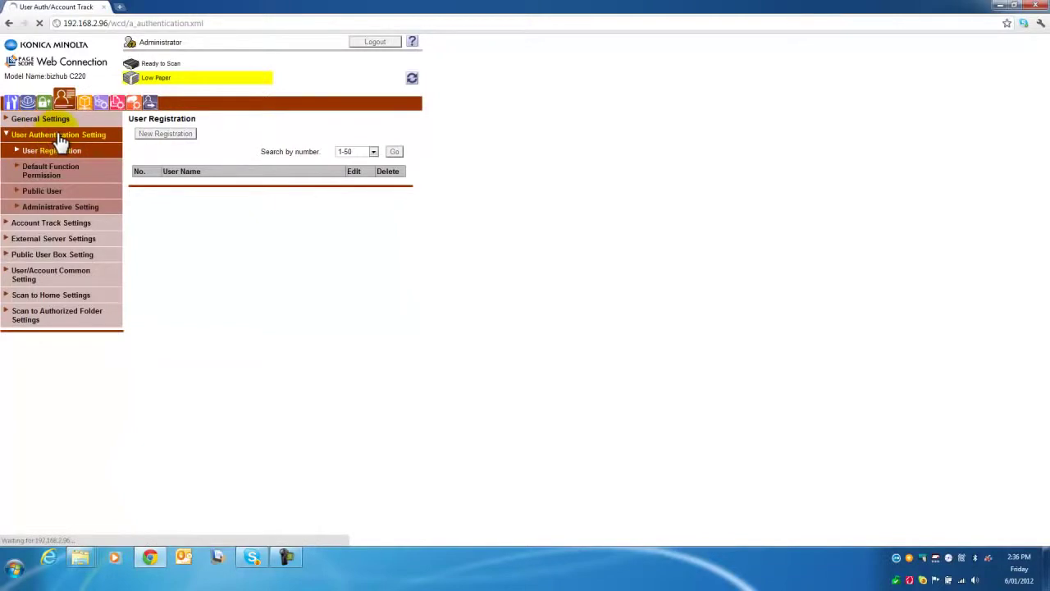
left_click(167, 135)
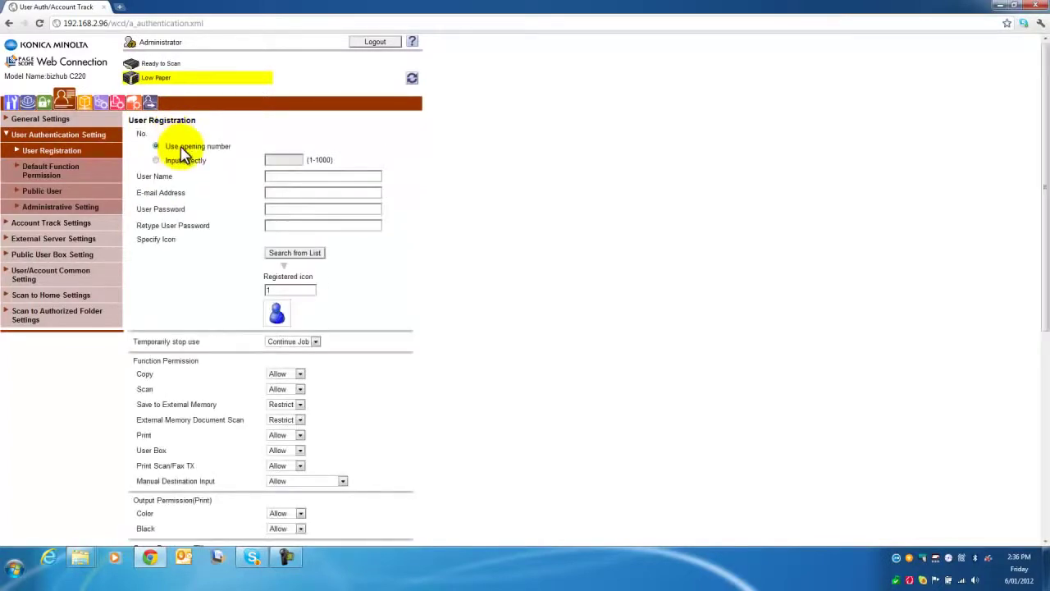
left_click(299, 175)
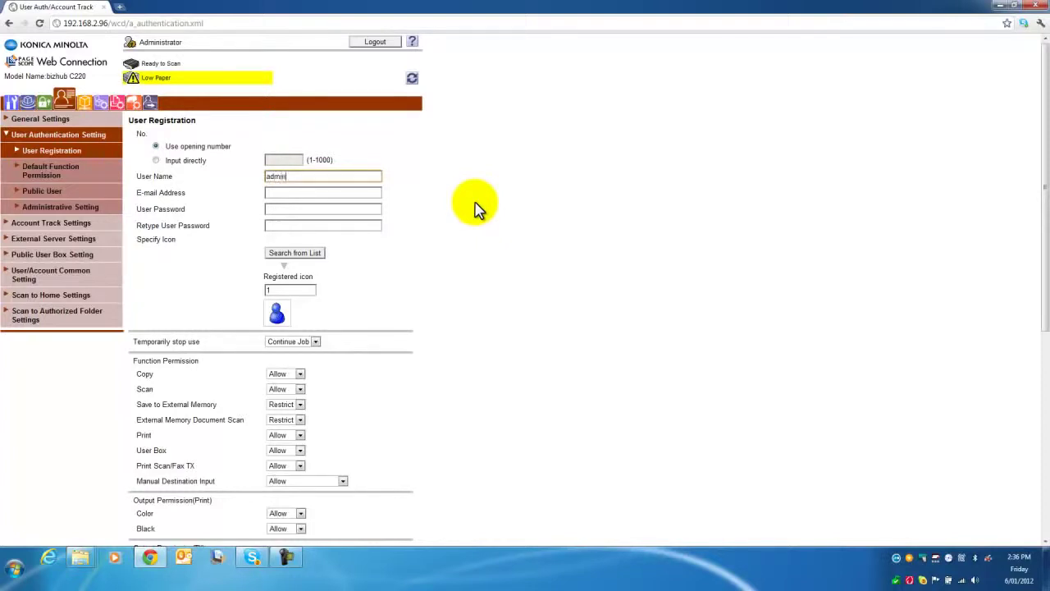
key("Tab")
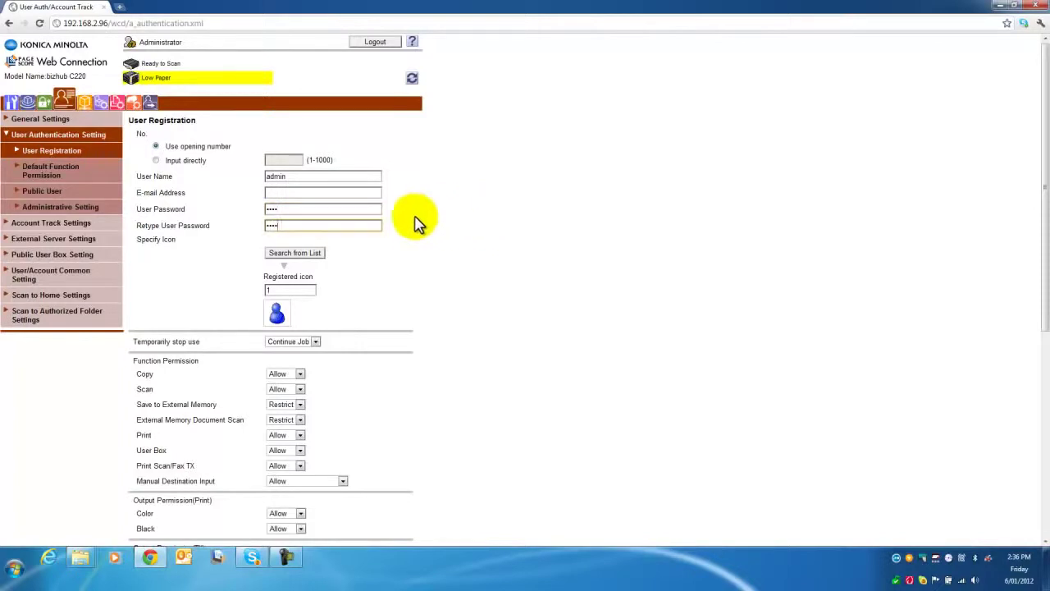
Replace the user name with the person's first name and save the registration, letting the browser store the password
scroll(429, 237, "down", 1)
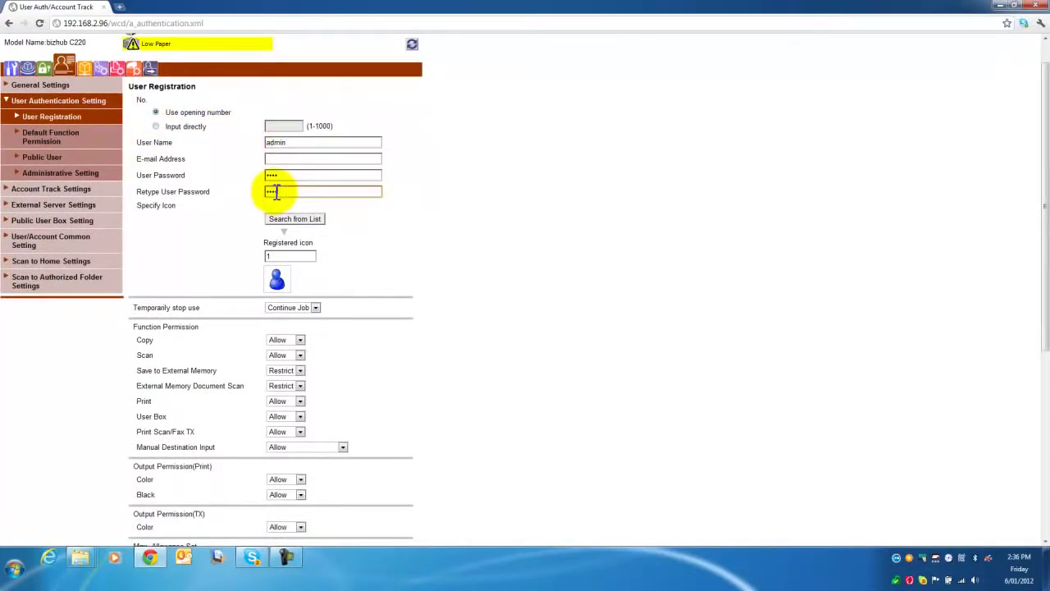
scroll(464, 338, "down", 3)
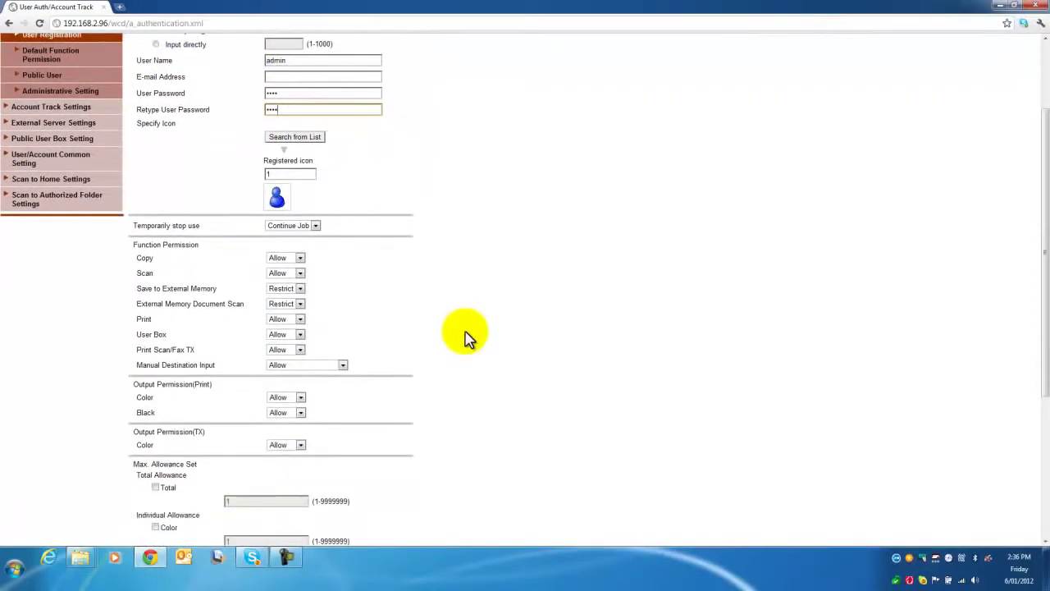
scroll(282, 268, "down", 1)
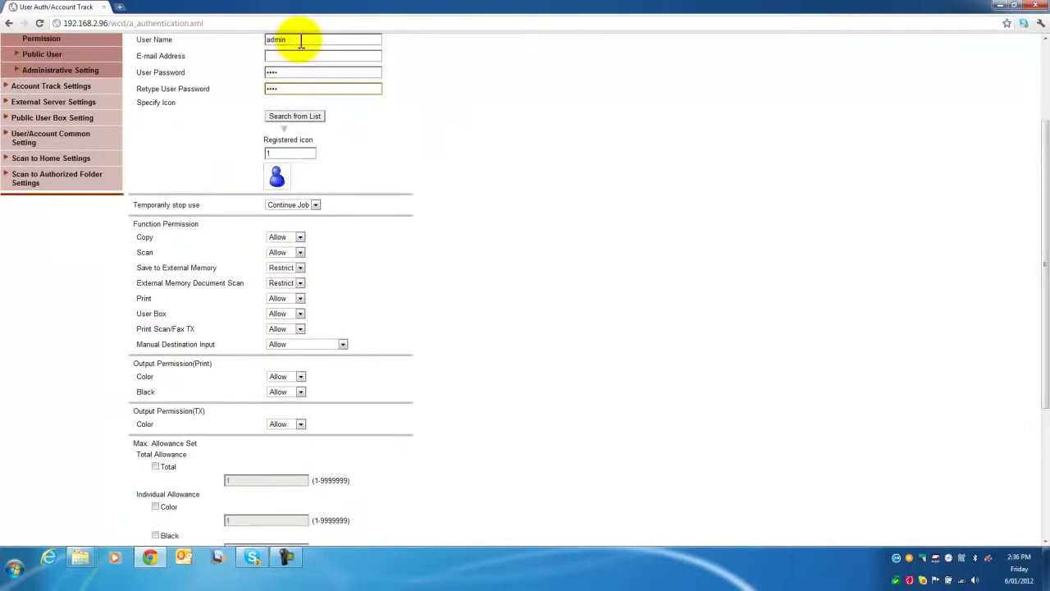
left_click_drag(297, 41, 216, 39)
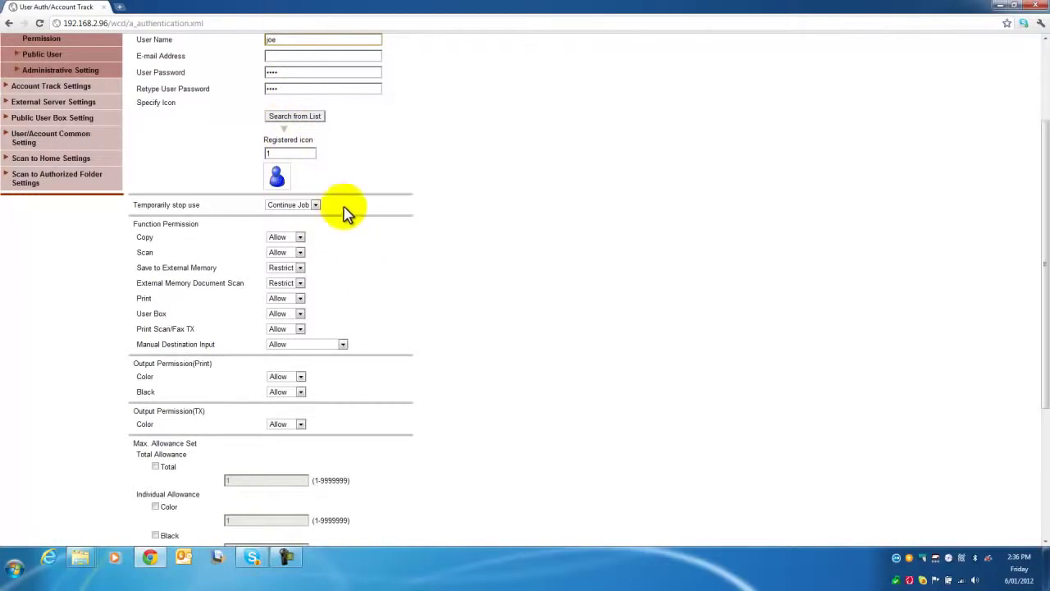
scroll(344, 313, "down", 3)
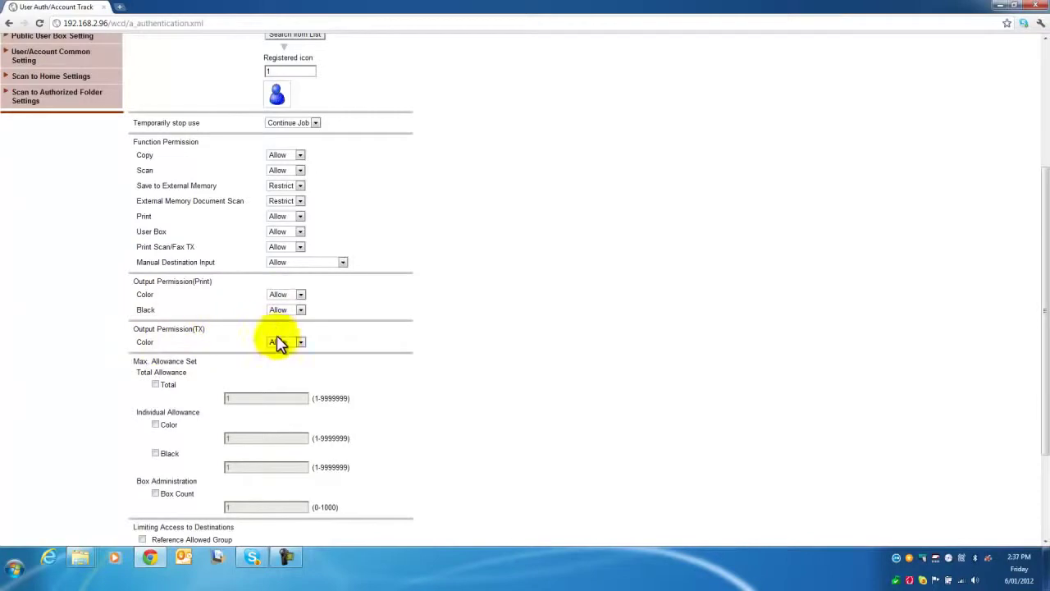
scroll(407, 340, "down", 3)
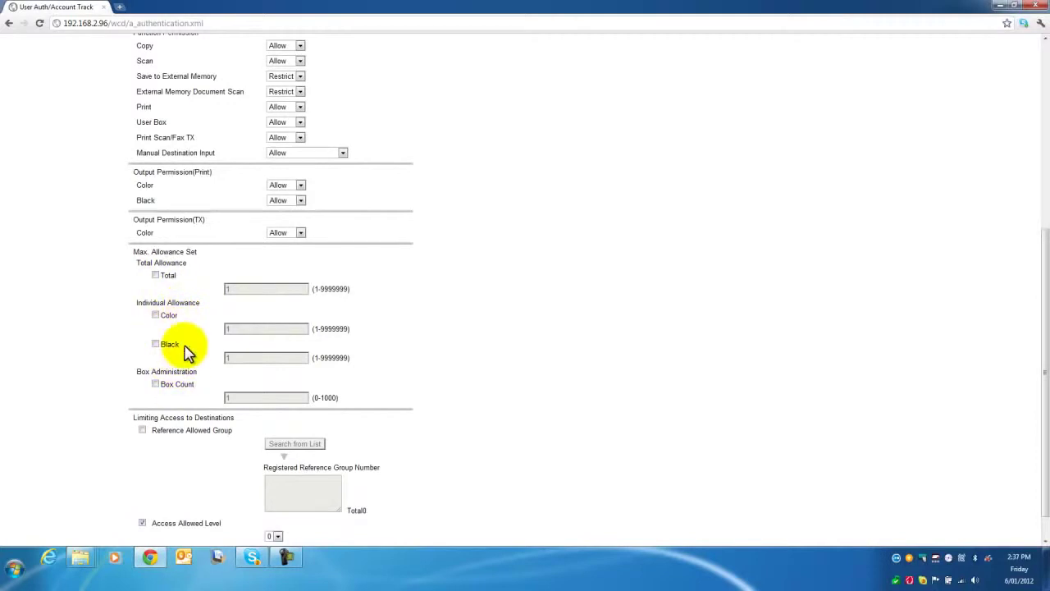
scroll(572, 303, "down", 1)
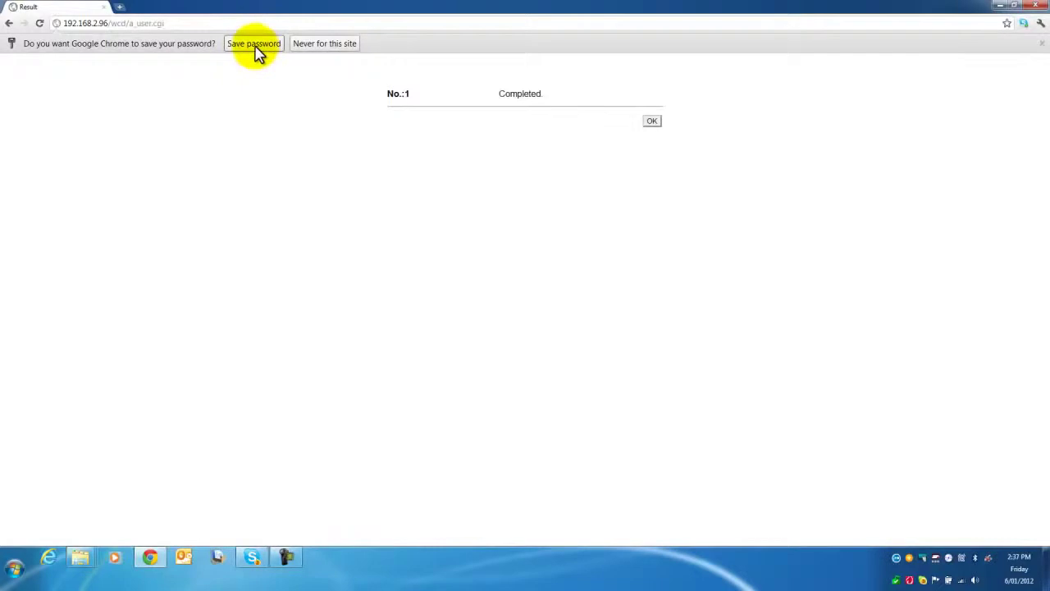
left_click(254, 46)
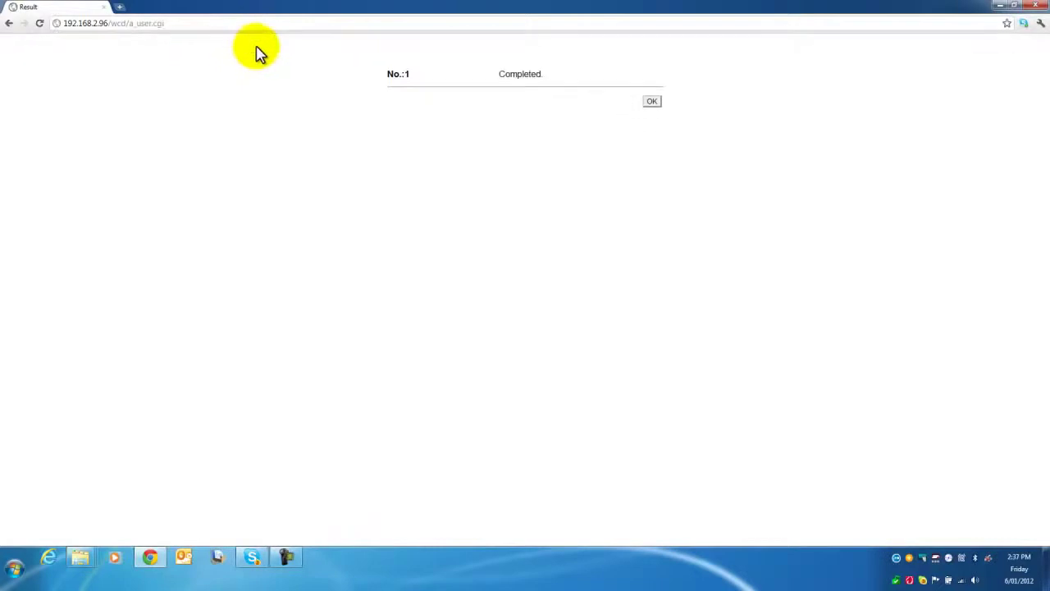
left_click(652, 103)
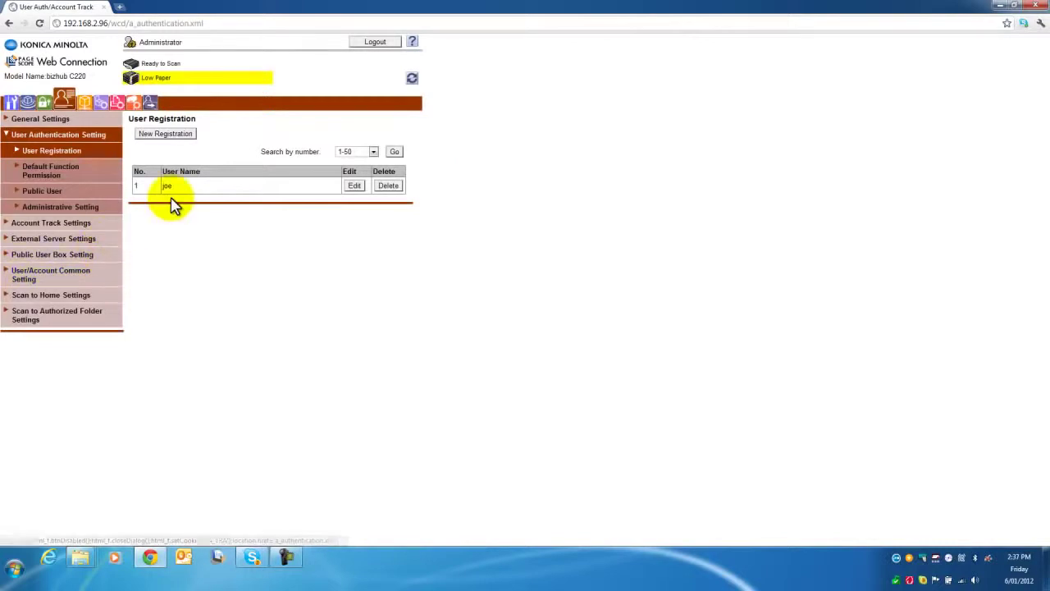
Restrict Color under the public user's print output permission, save the setting, and log out of the administrator session
left_click(43, 192)
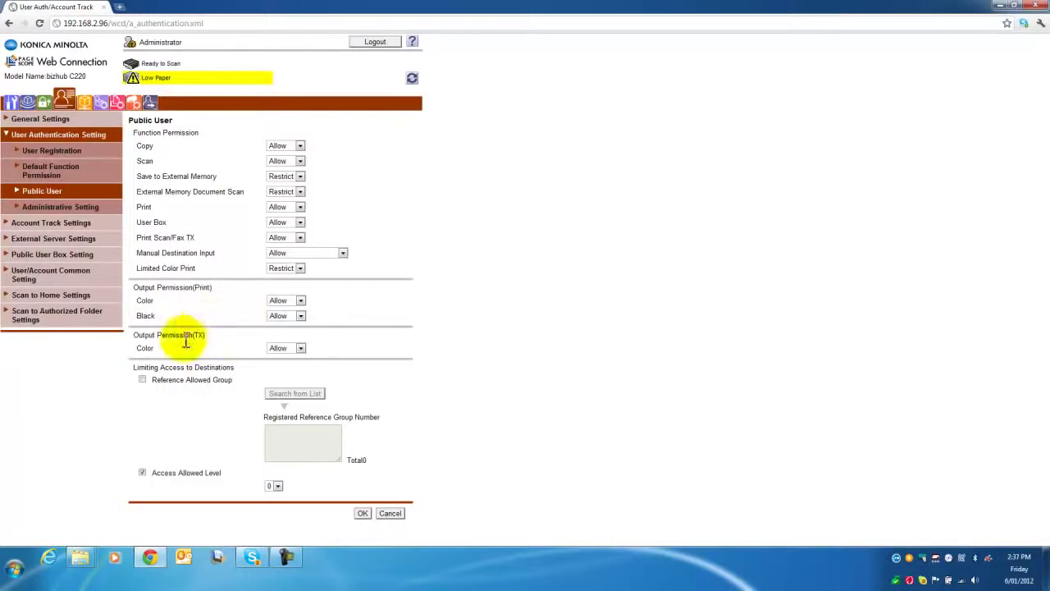
left_click(277, 302)
left_click(281, 322)
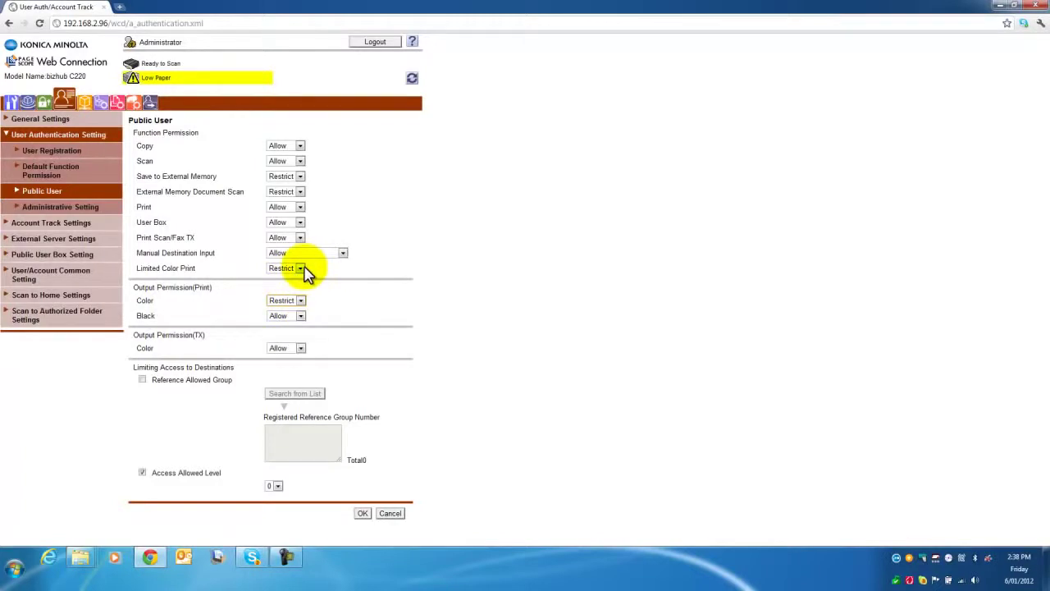
left_click(362, 512)
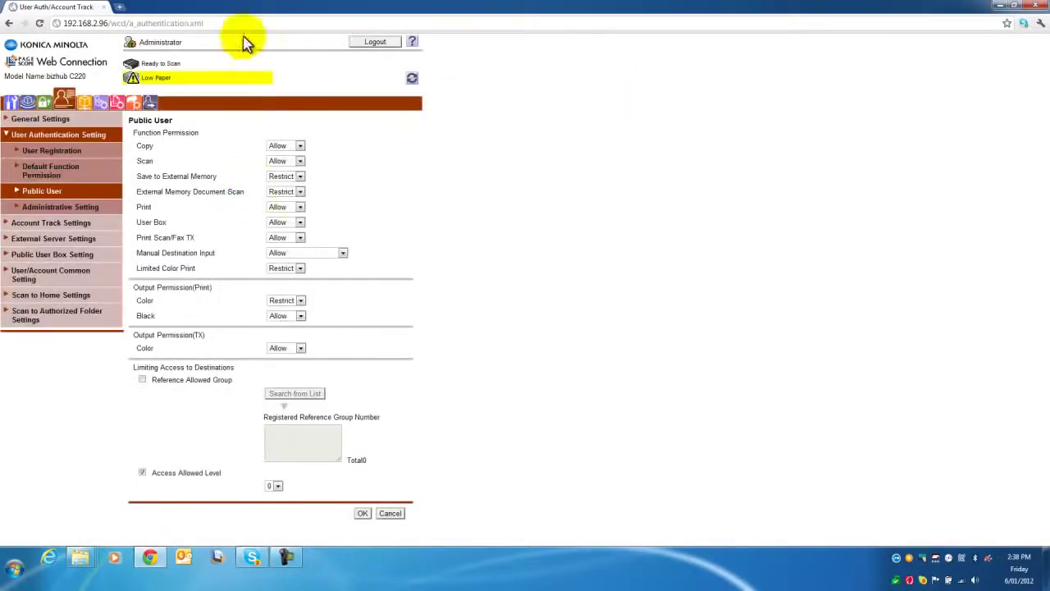
left_click(374, 44)
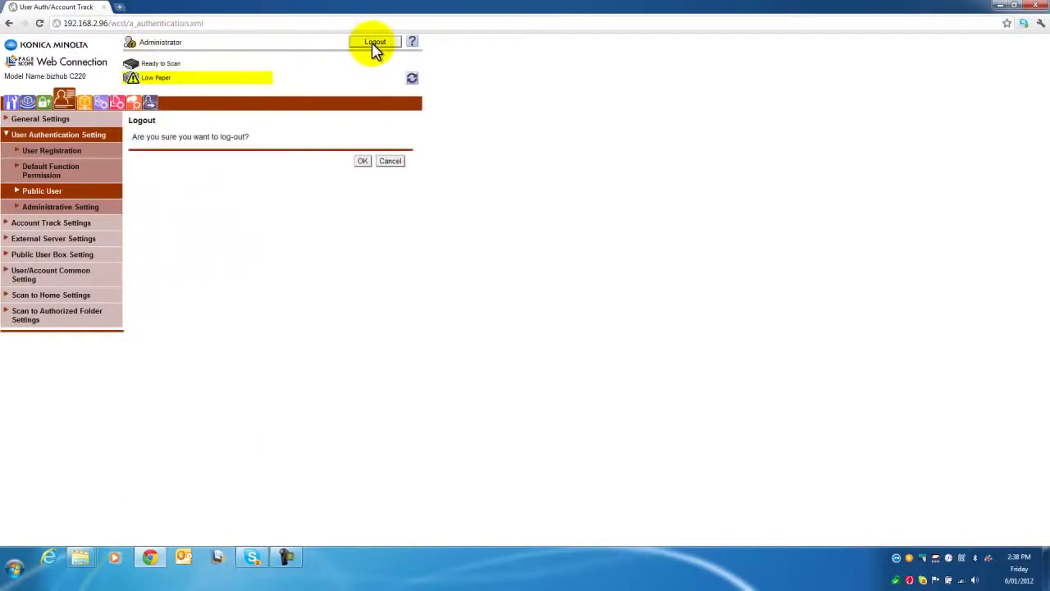
left_click(365, 162)
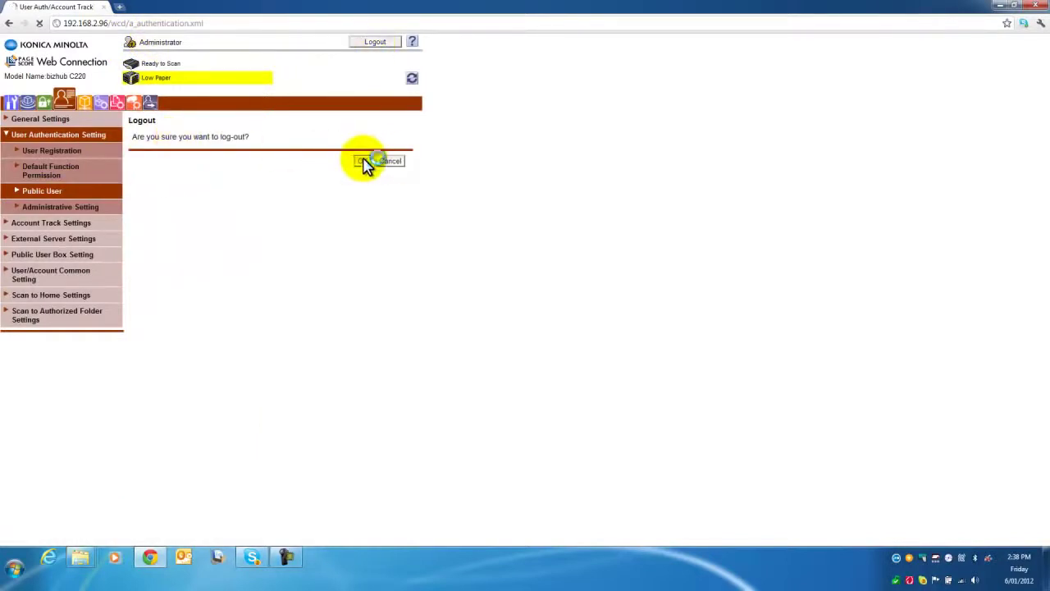